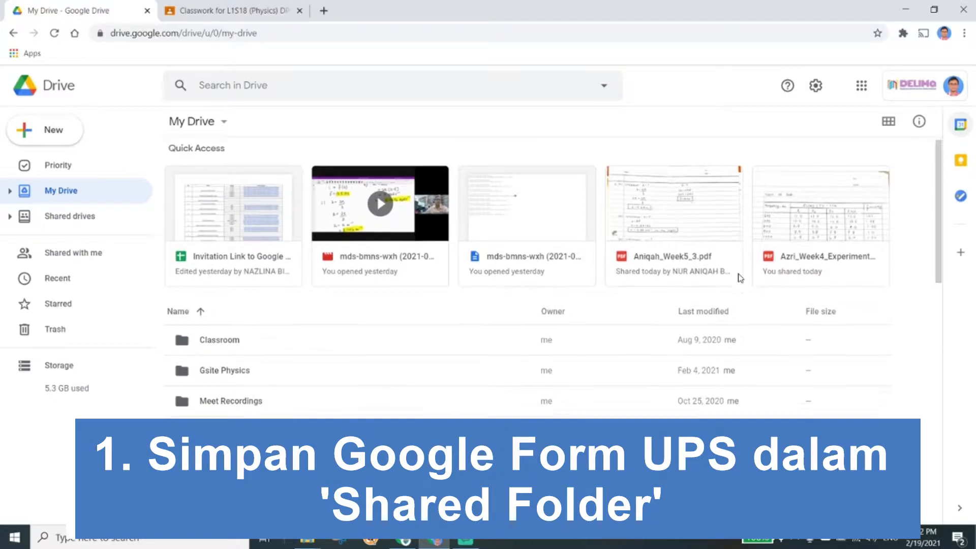
# Step: Examine the details of the S4S(2020_2021) folder in My Drive, including who it is shared with
pyautogui.scroll(-1, 741, 278)
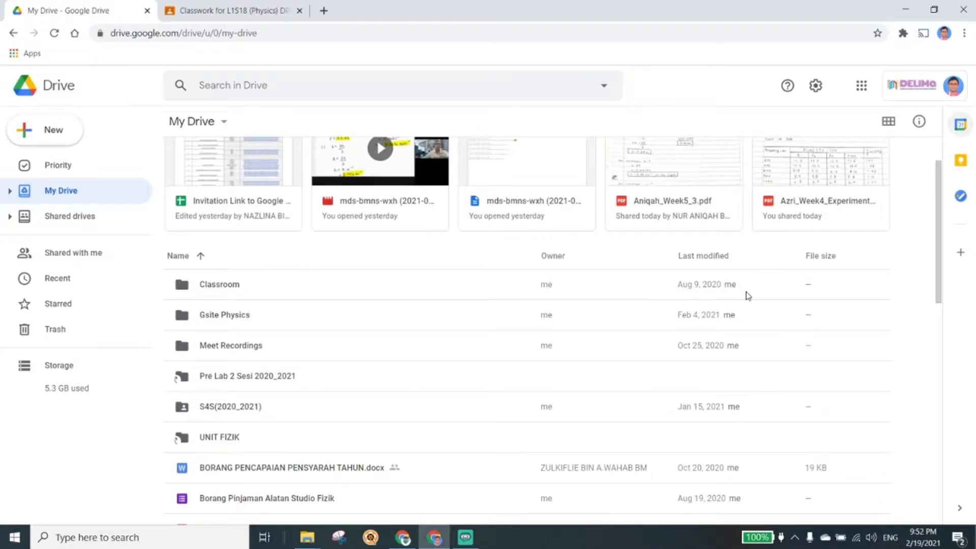
pyautogui.rightClick(269, 416)
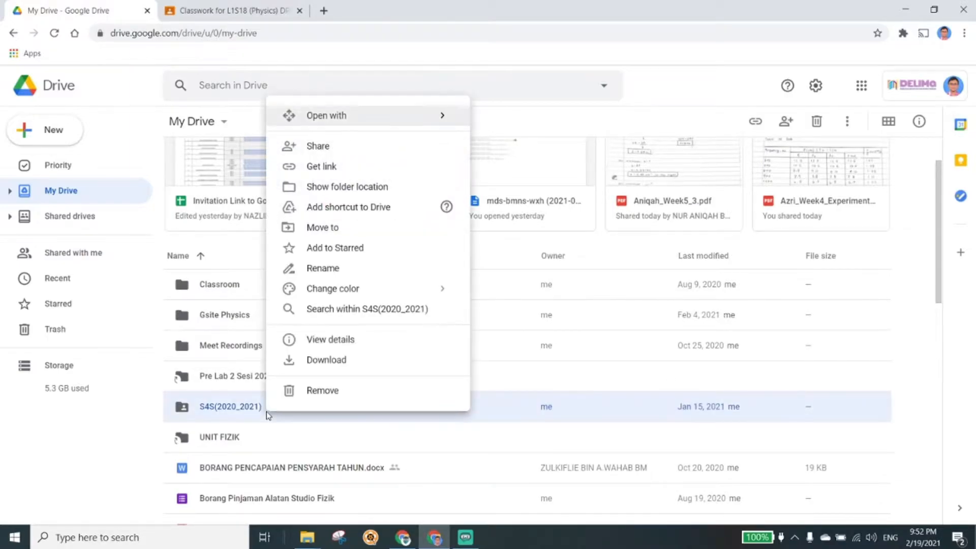
pyautogui.click(348, 342)
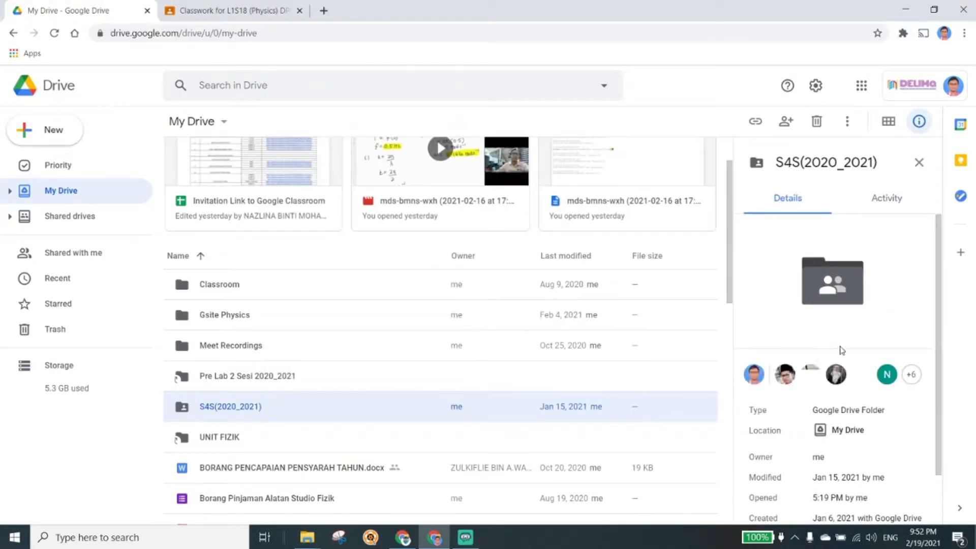
pyautogui.scroll(-1, 841, 349)
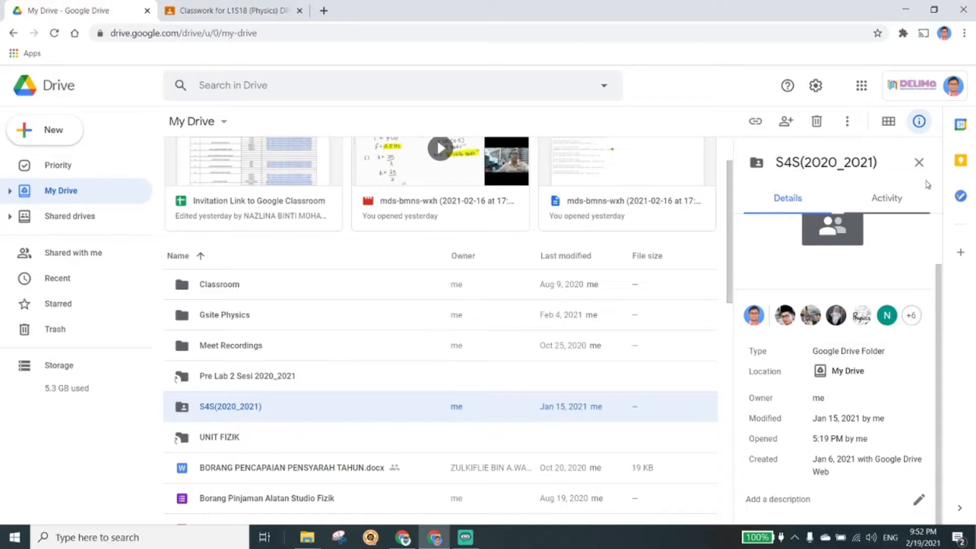
pyautogui.click(919, 163)
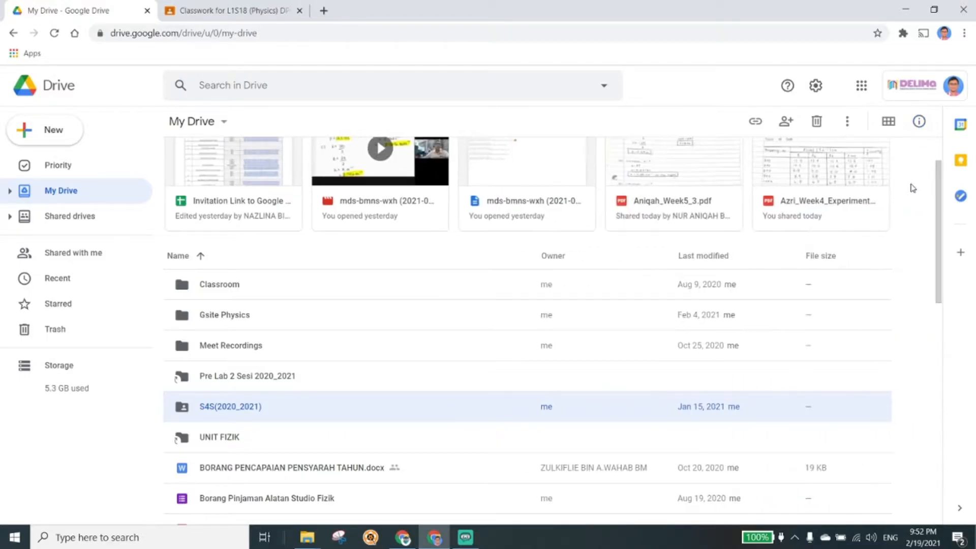
# Step: Open the TRIAL UPS folder inside the S4S(2020_2021) folder to view the stored test form
pyautogui.doubleClick(272, 417)
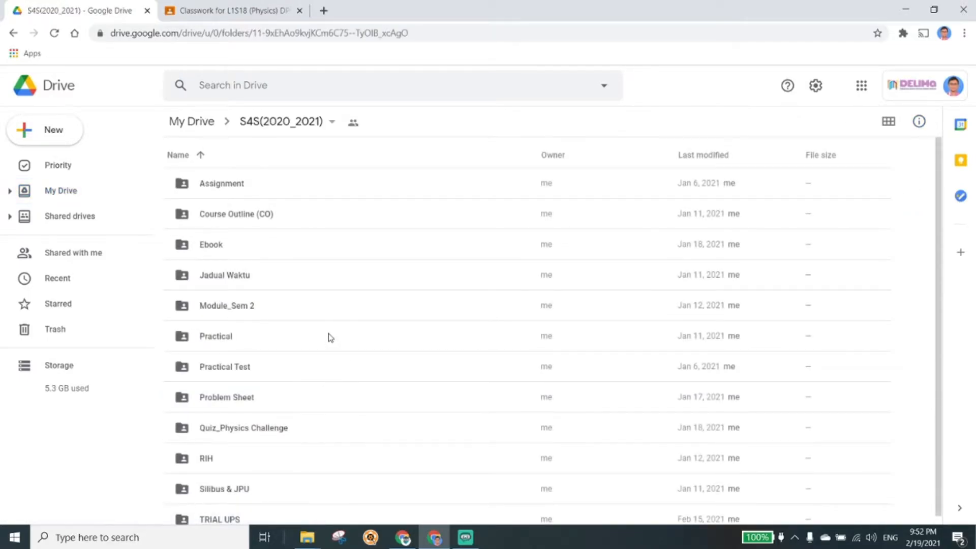
pyautogui.scroll(-1, 305, 366)
pyautogui.doubleClick(240, 508)
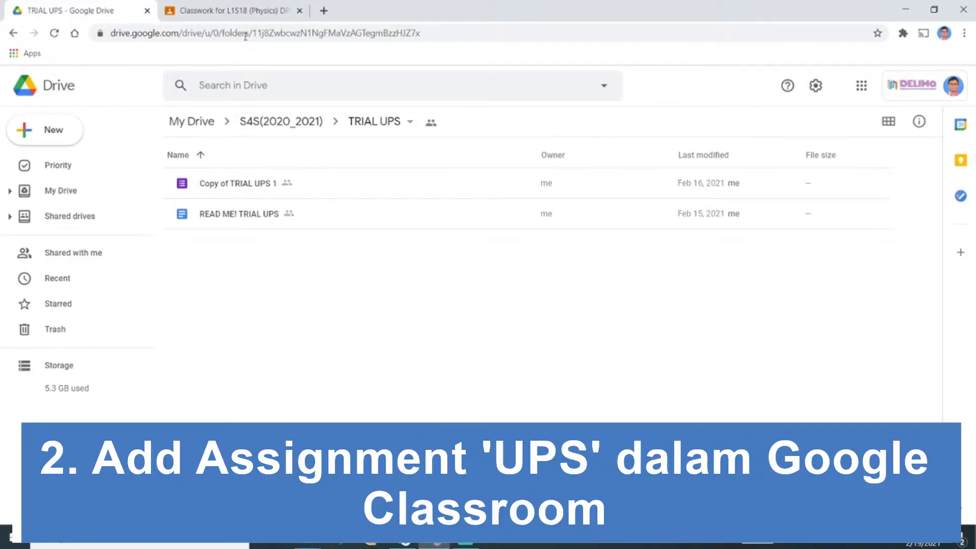
# Step: Switch to Google Classroom and create a new assignment titled "Demo Trial UPS 1" in the L1S18 (Physics) class
pyautogui.click(244, 10)
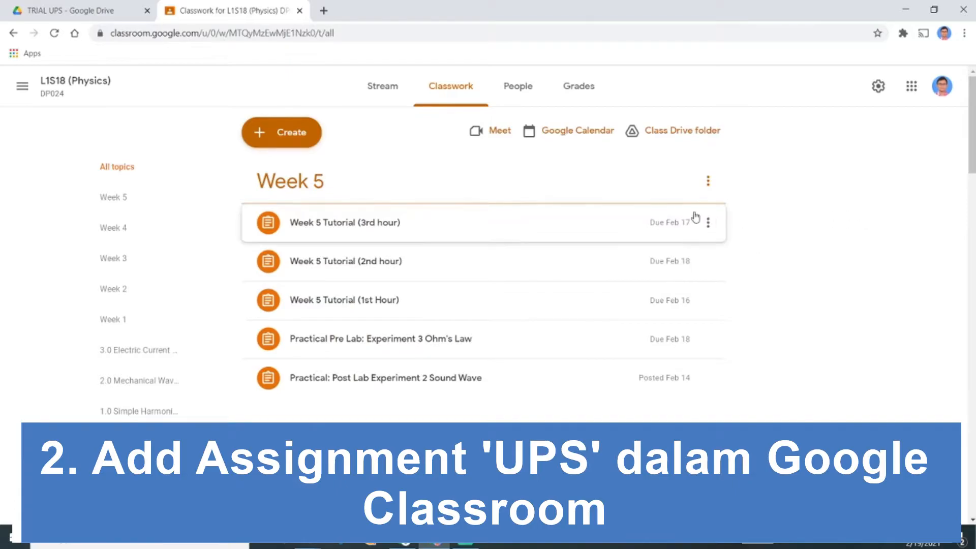
pyautogui.click(293, 136)
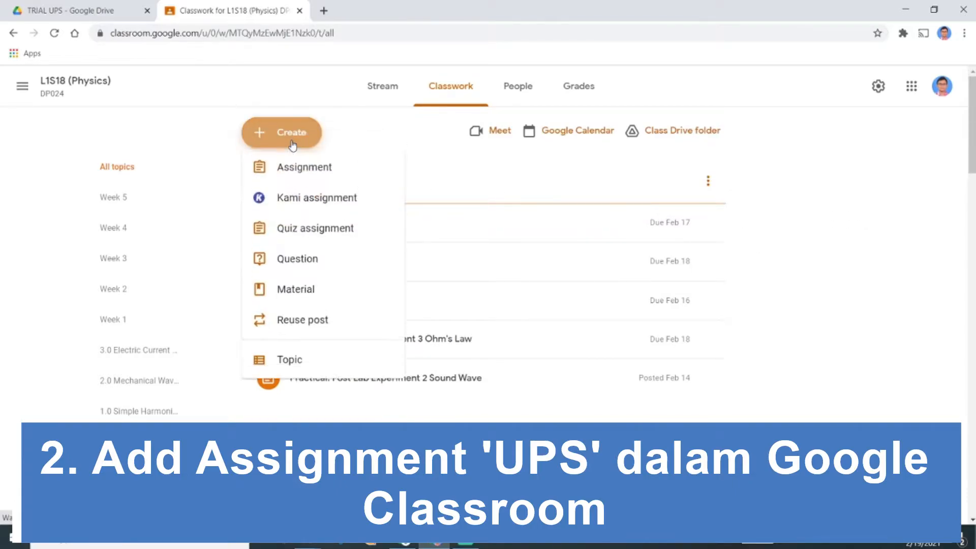
pyautogui.click(299, 168)
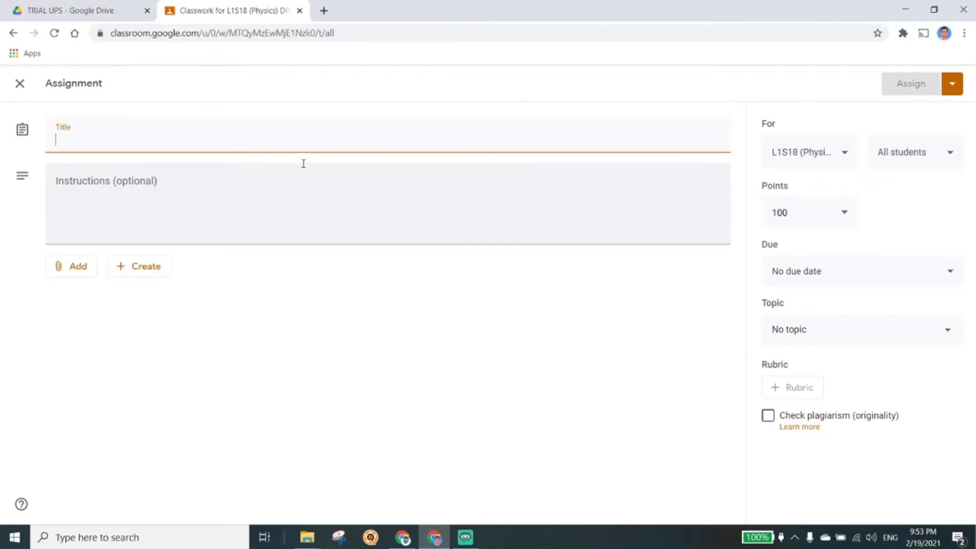
pyautogui.write('Demo ')
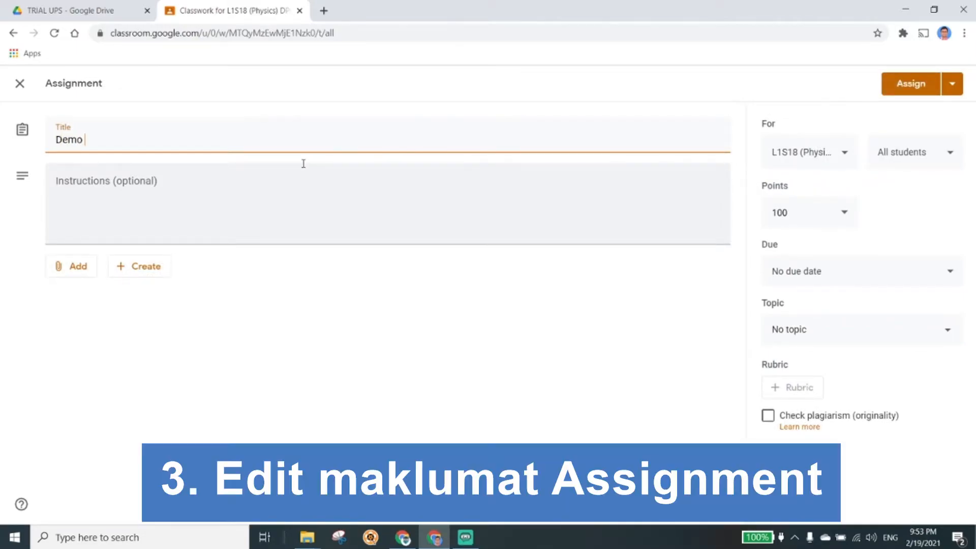
pyautogui.write('Trial UPS 1')
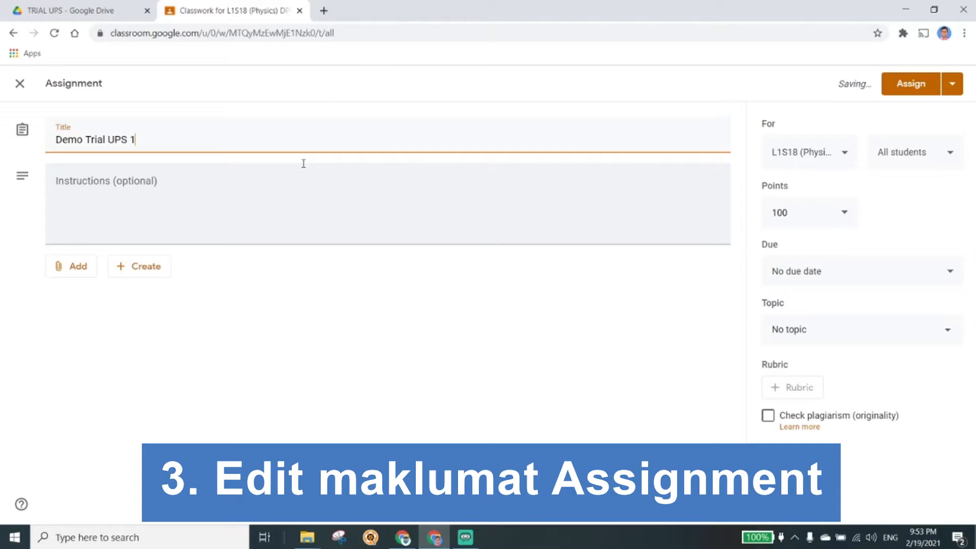
# Step: Begin the assignment's instructions with "Make sure you click 'Open Assignment at", correcting the spelling of "Assignment"
pyautogui.click(249, 207)
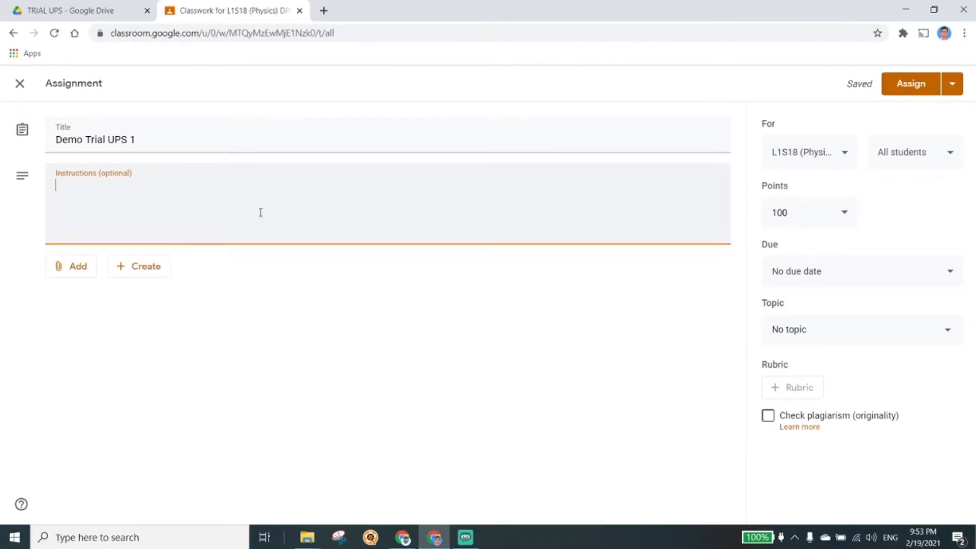
pyautogui.write('Make sure you cli')
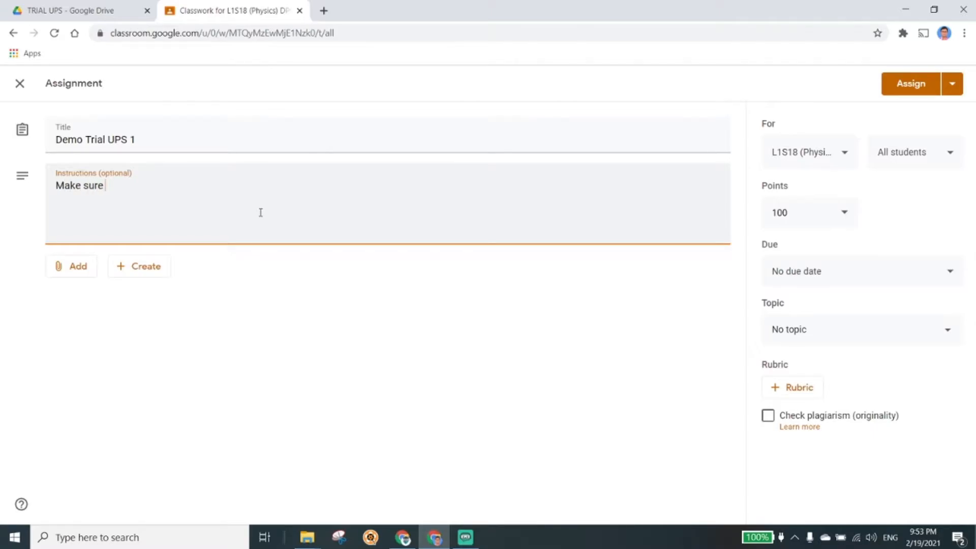
pyautogui.write('c')
pyautogui.press('BackSpace')
pyautogui.write("ick 'Open As")
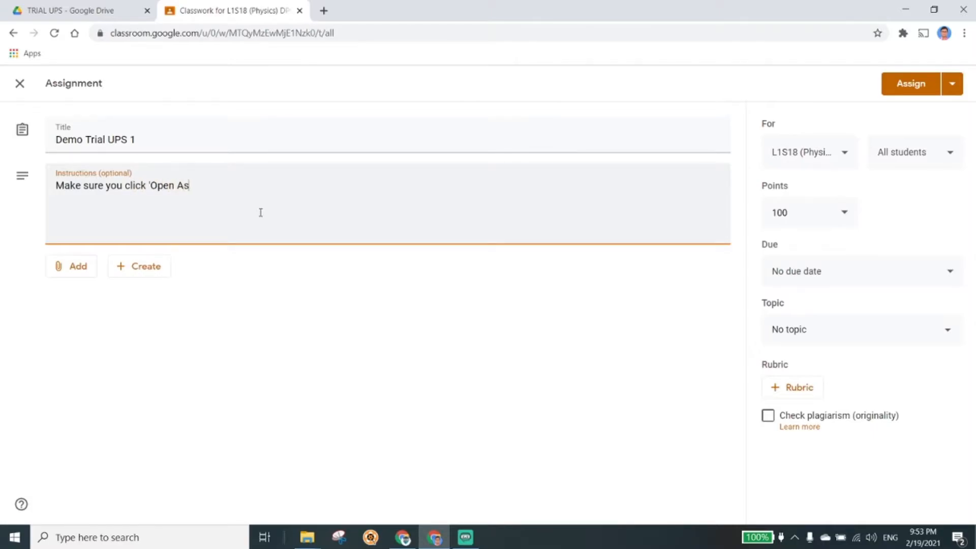
pyautogui.write('signemen')
pyautogui.press('BackSpace')
pyautogui.write('mn')
pyautogui.press('BackSpace')
pyautogui.press('BackSpace')
pyautogui.write('nt at')
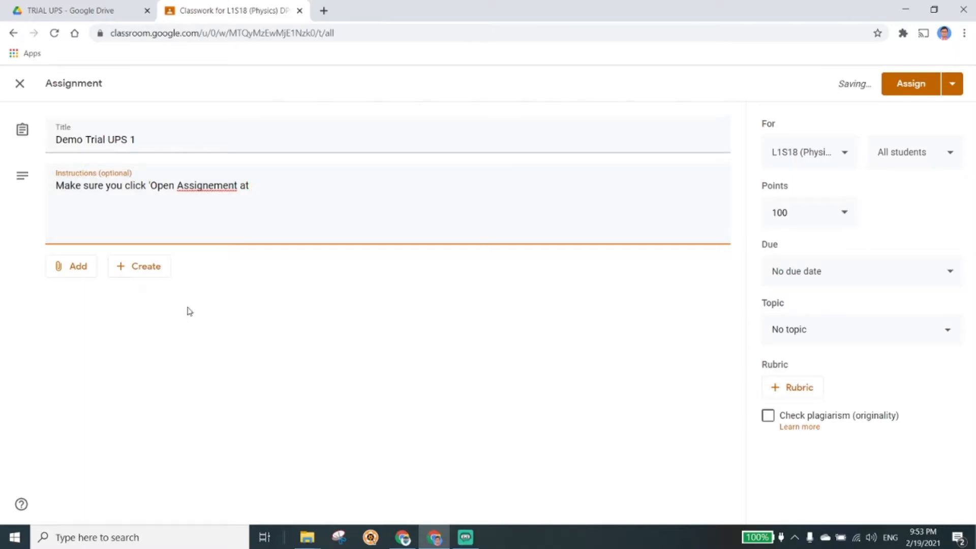
pyautogui.click(220, 188)
pyautogui.rightClick(220, 188)
pyautogui.click(239, 199)
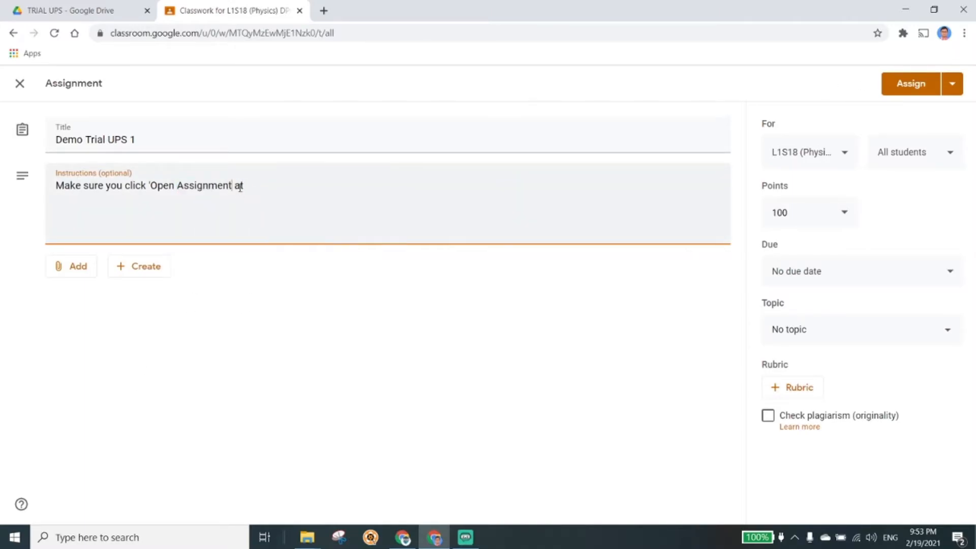
# Step: Complete the instructions so they read "Make sure you click 'Open Assignment' at the end of this test."
pyautogui.write("'")
pyautogui.write(' at thw')
pyautogui.press('BackSpace')
pyautogui.press('BackSpace')
pyautogui.write('e end')
pyautogui.write(' od')
pyautogui.press('BackSpace')
pyautogui.write('f this test')
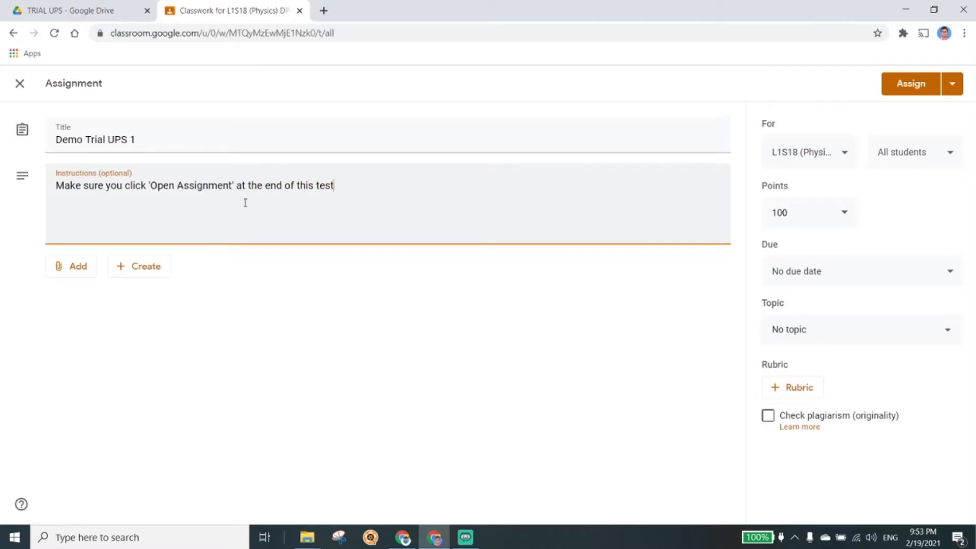
pyautogui.write('.')
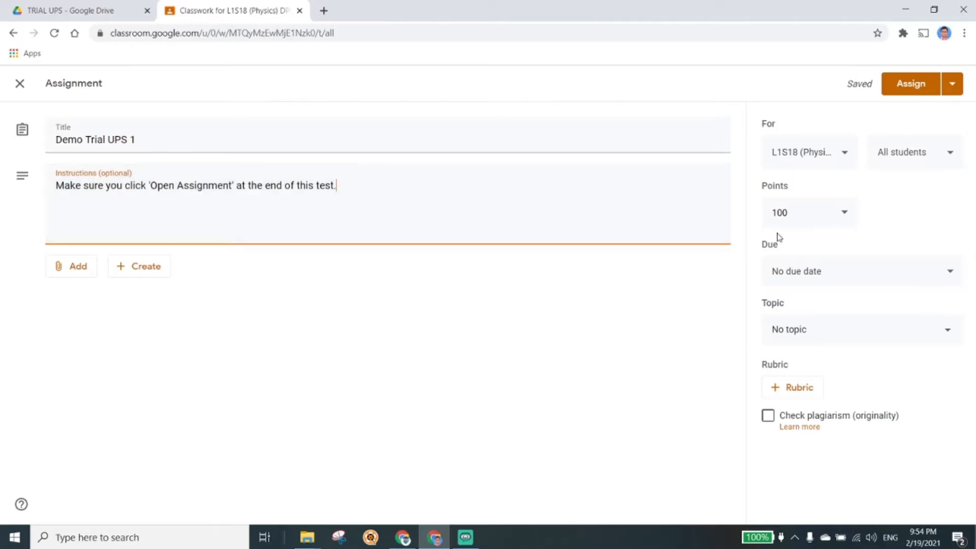
# Step: Switch the assignment's points to Ungraded
pyautogui.click(845, 216)
pyautogui.click(799, 242)
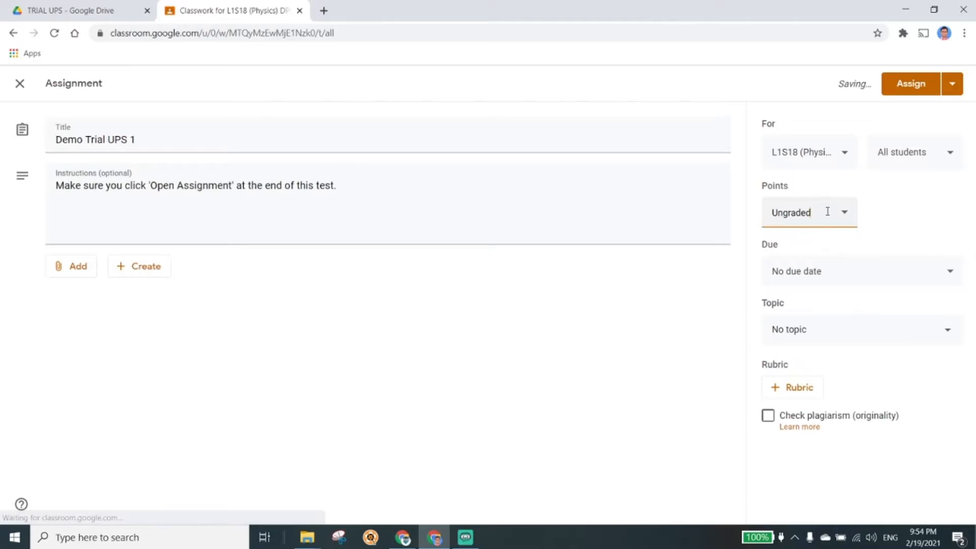
pyautogui.write('20')
pyautogui.click(558, 394)
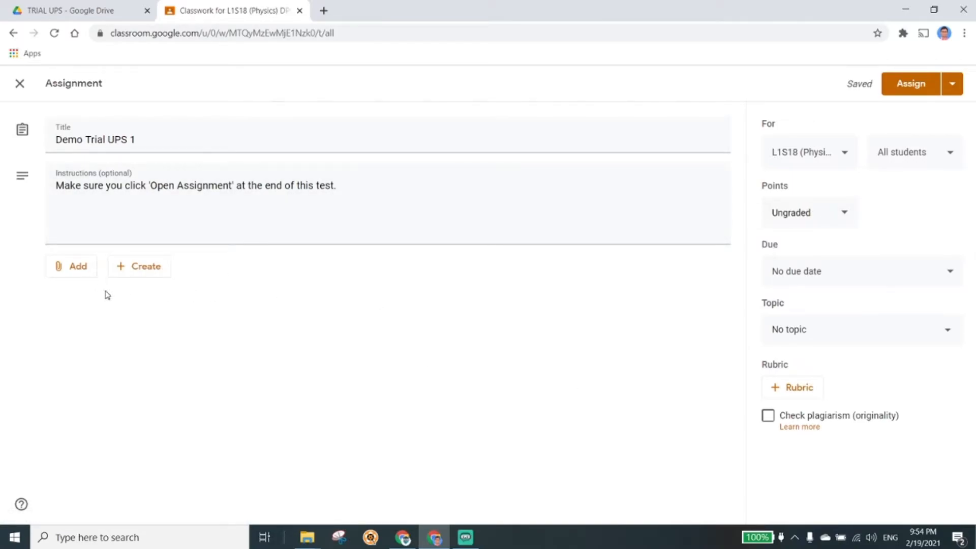
# Step: Set the assignment's points to 20
pyautogui.click(783, 212)
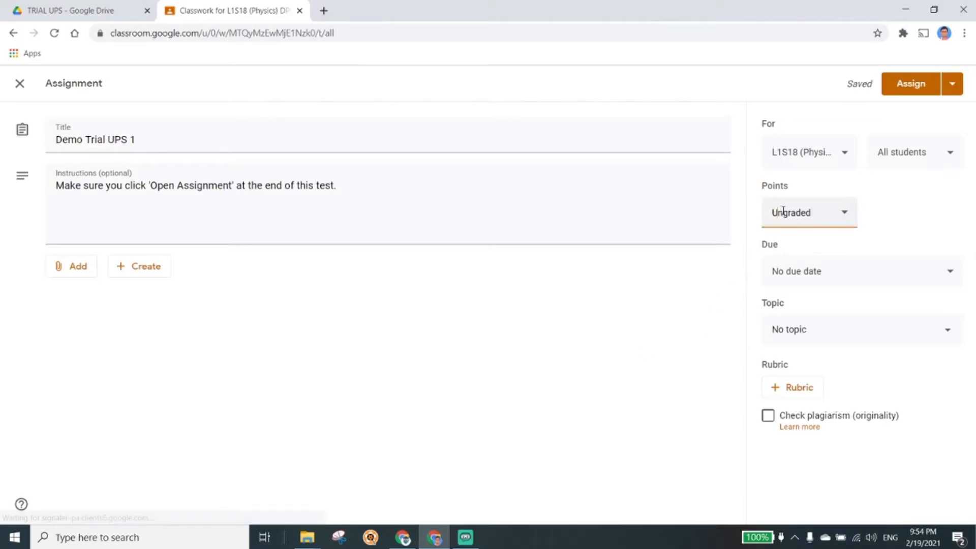
pyautogui.moveTo(816, 213); pyautogui.dragTo(756, 216)
pyautogui.write('20')
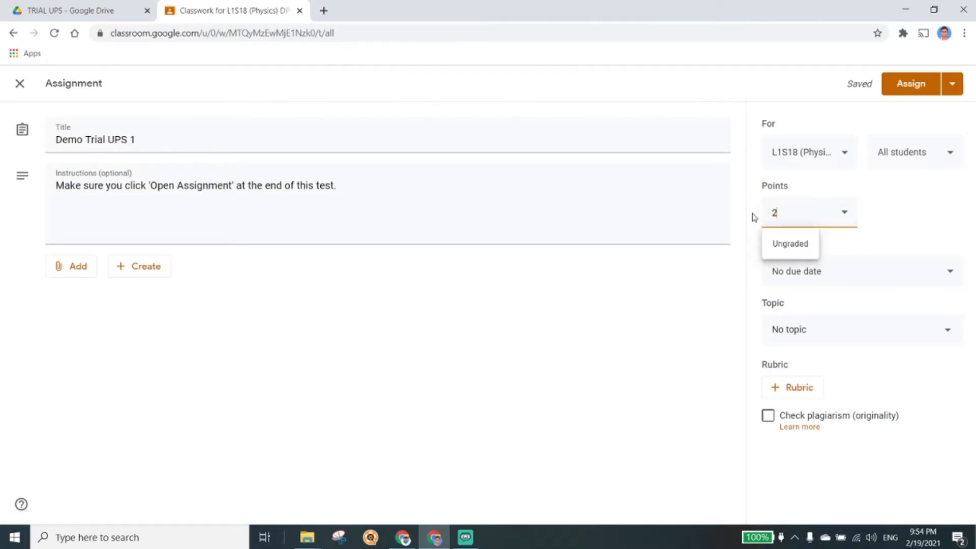
pyautogui.click(665, 309)
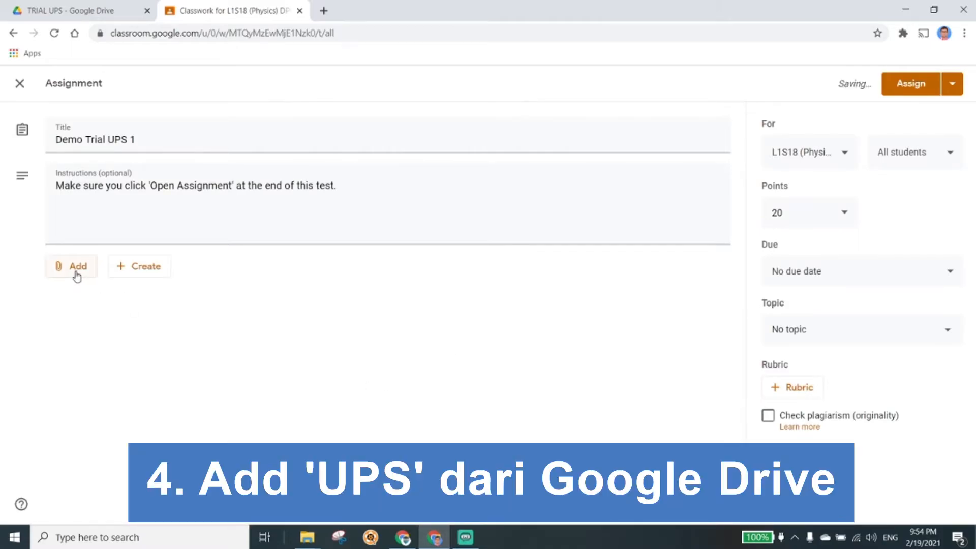
# Step: Attach the form "Copy of TRIAL UPS 1" from the S4S(2020_2021) > TRIAL UPS folder in Google Drive, with grade importing on
pyautogui.click(77, 275)
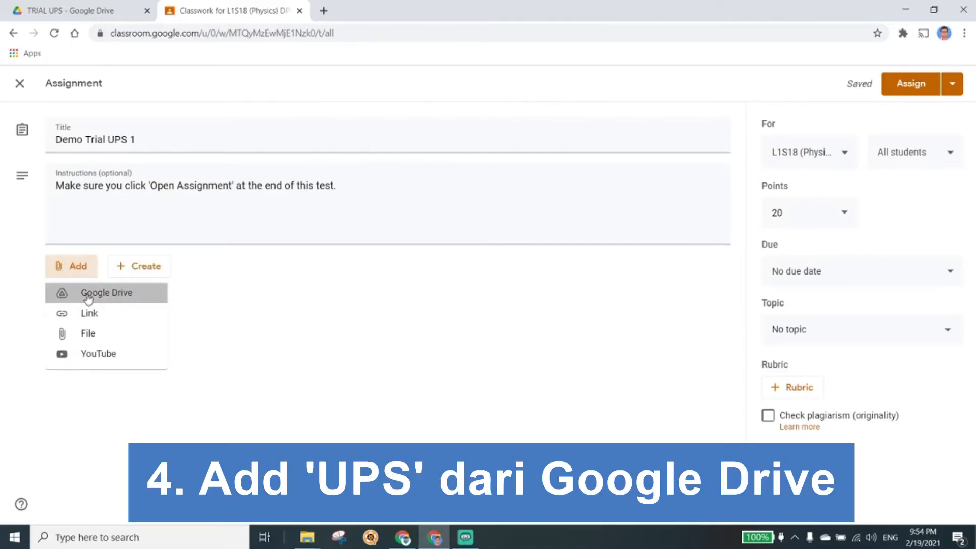
pyautogui.click(88, 297)
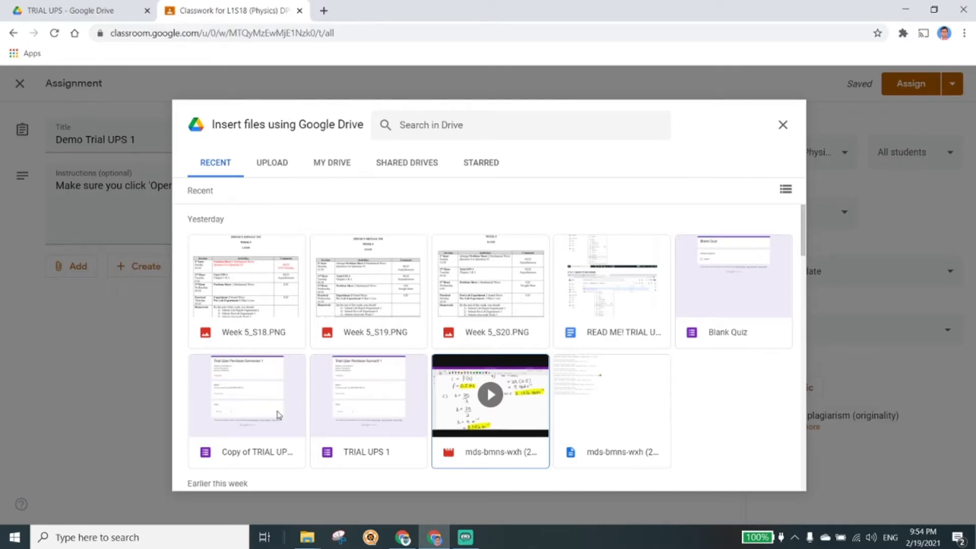
pyautogui.click(317, 168)
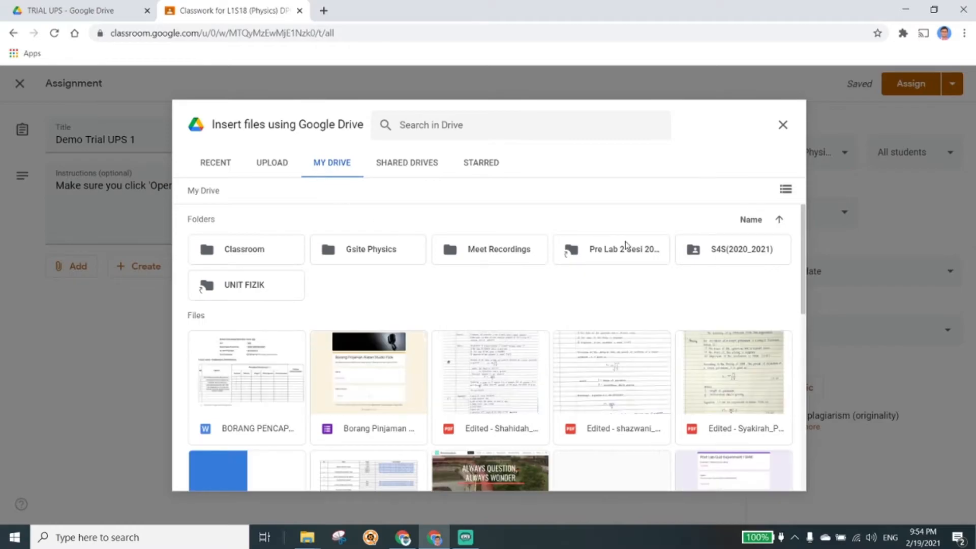
pyautogui.doubleClick(724, 254)
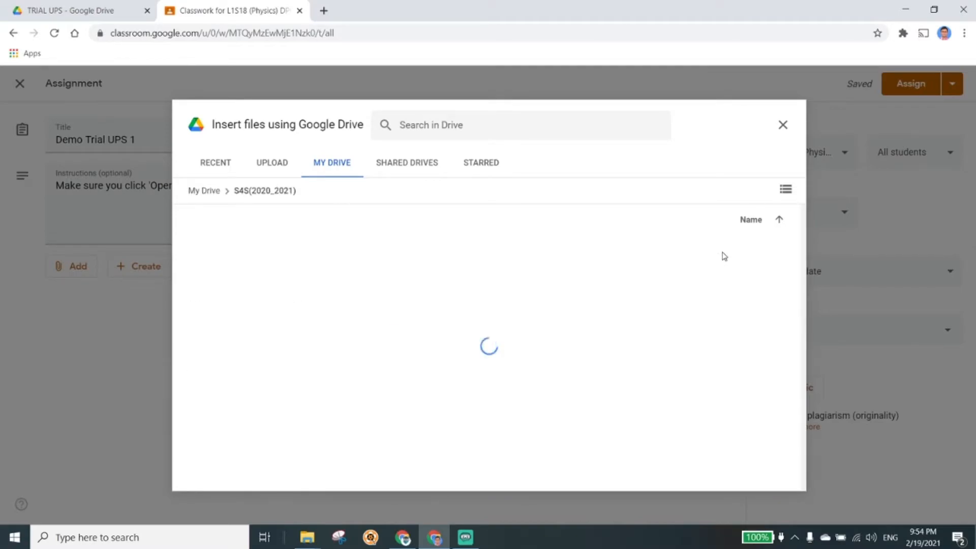
pyautogui.doubleClick(379, 326)
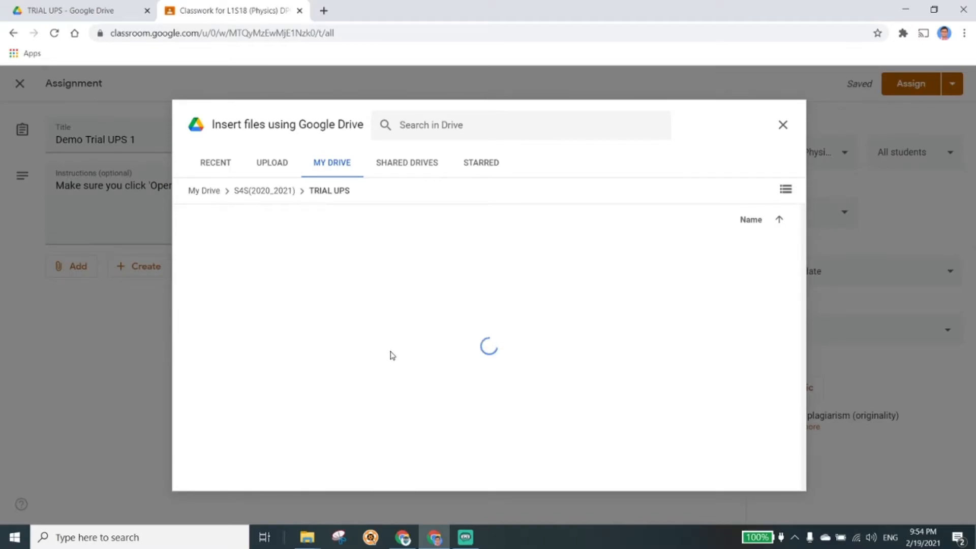
pyautogui.click(261, 291)
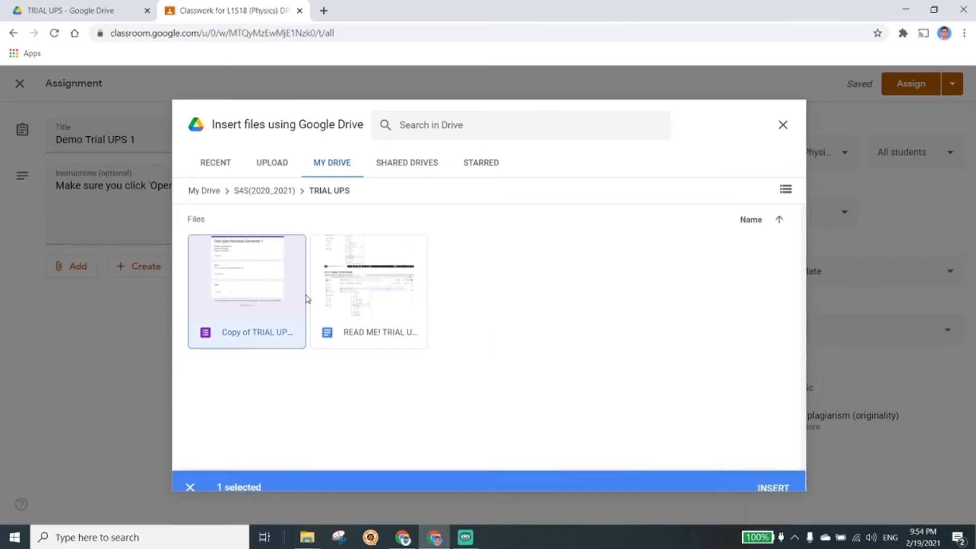
pyautogui.click(773, 475)
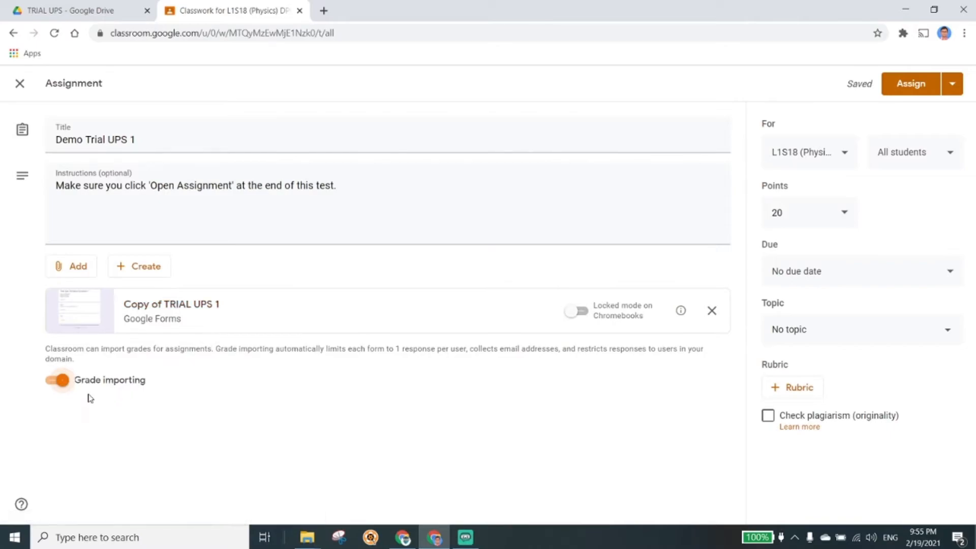
pyautogui.click(62, 384)
pyautogui.click(62, 382)
# Step: Schedule the assignment for Feb 22, 2021 at 7:55 PM and expand its entry in the classwork list
pyautogui.click(957, 90)
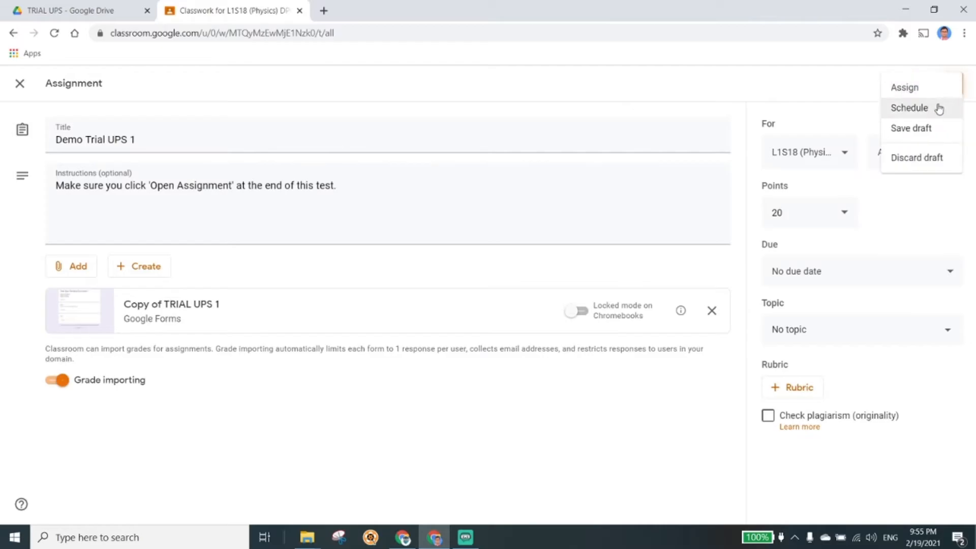
pyautogui.click(935, 108)
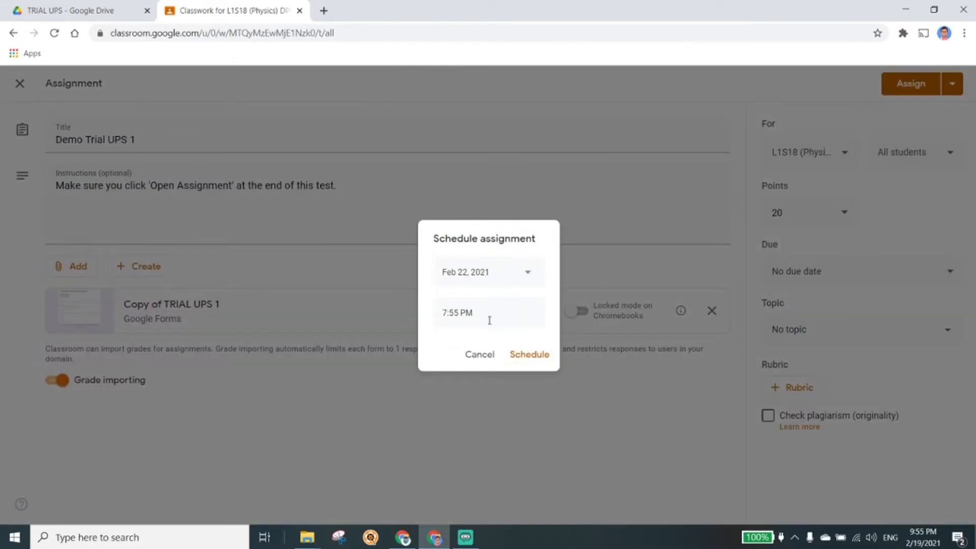
pyautogui.click(536, 357)
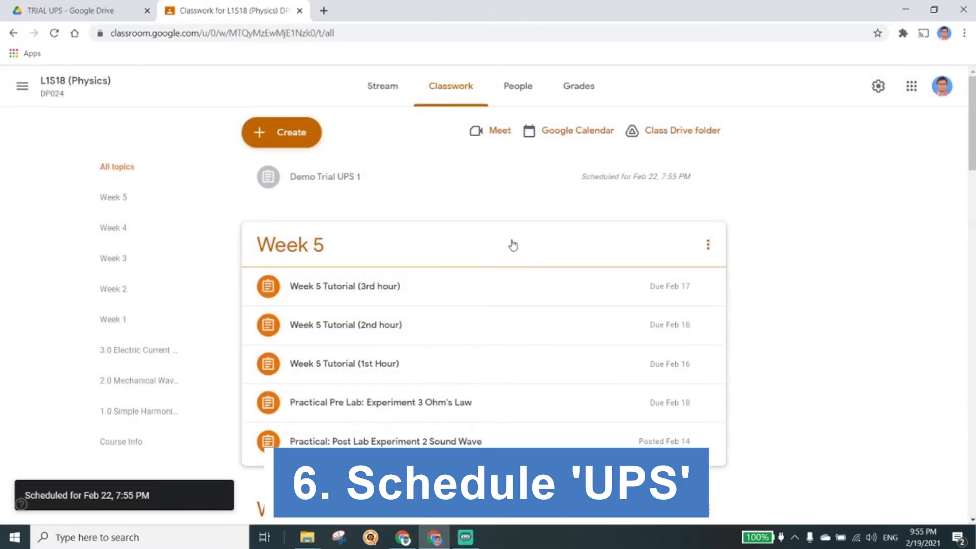
pyautogui.click(589, 193)
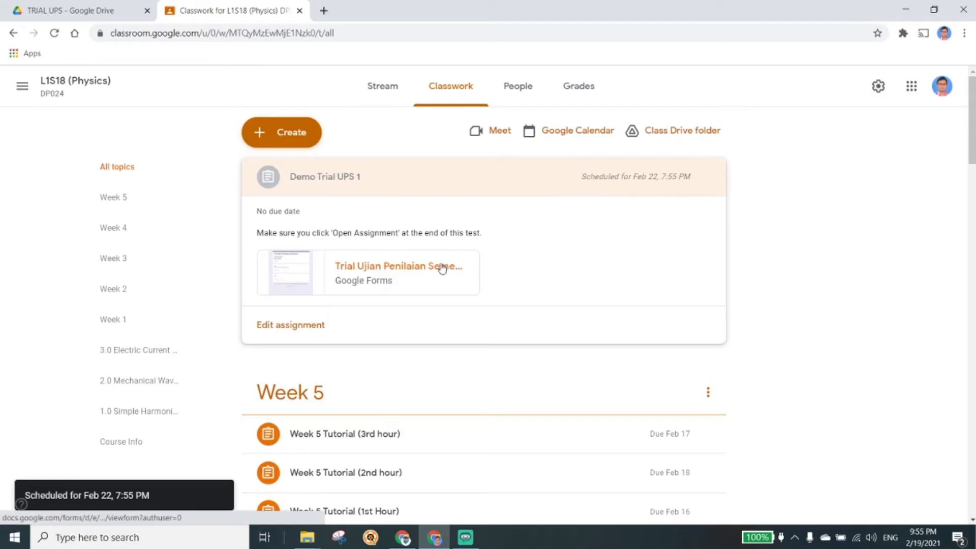
# Step: Collapse the Demo Trial UPS 1 entry and open the student work of the Week 5 Tutorial (2nd hour) assignment
pyautogui.click(486, 183)
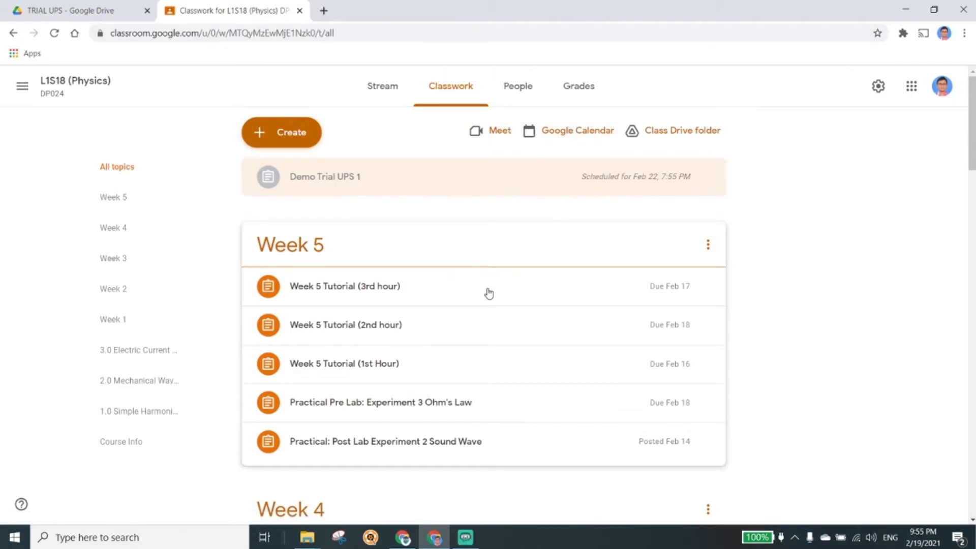
pyautogui.click(478, 330)
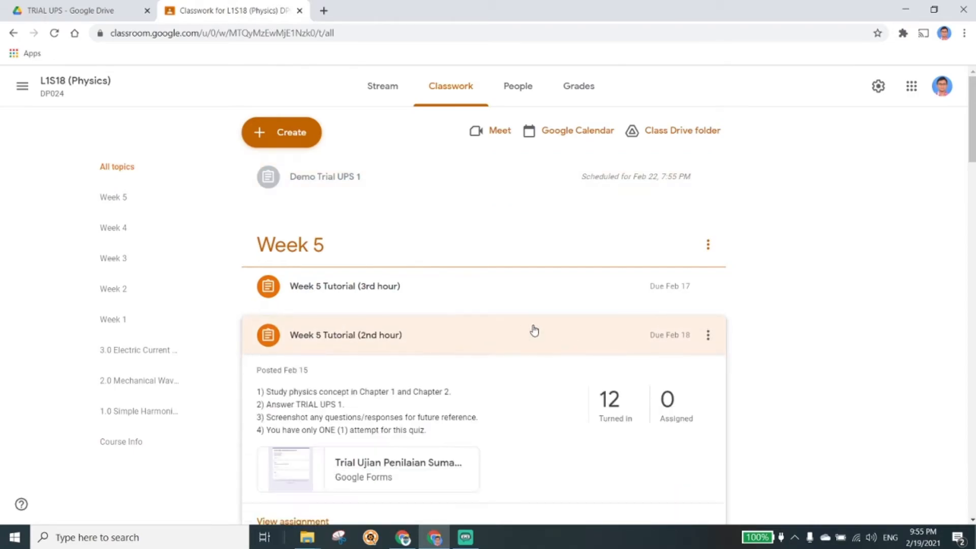
pyautogui.scroll(-1, 550, 333)
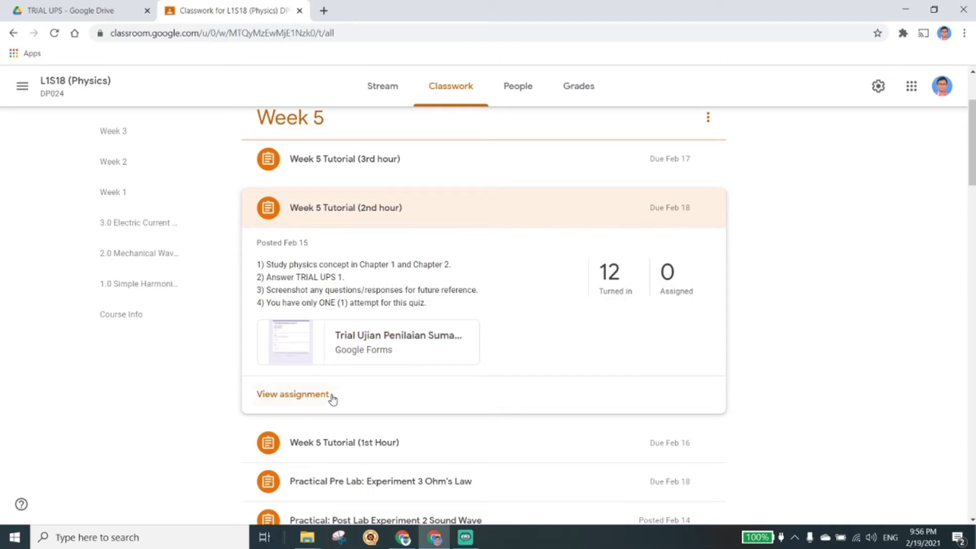
pyautogui.click(308, 395)
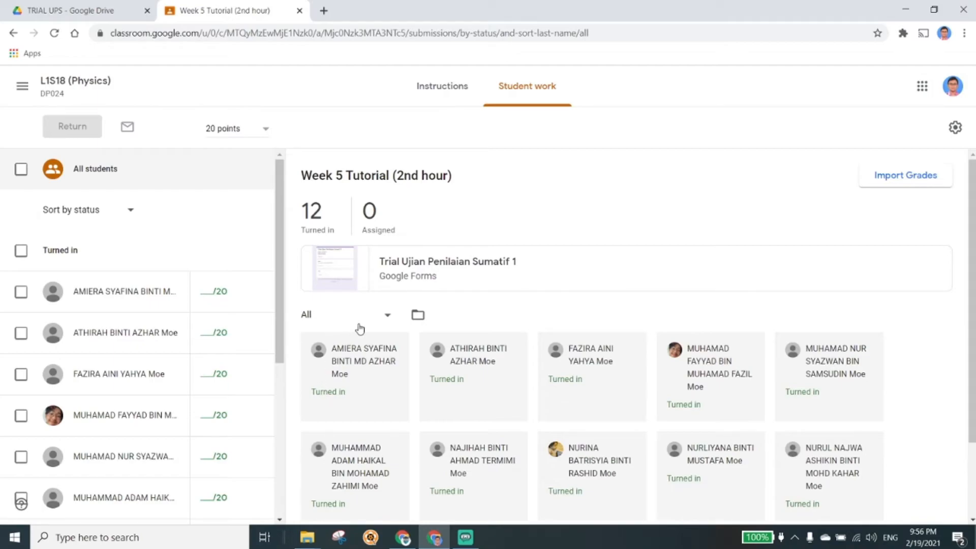
# Step: Import the form's grades into the Week 5 Tutorial (2nd hour) assignment and review the draft grades in the student list
pyautogui.click(901, 180)
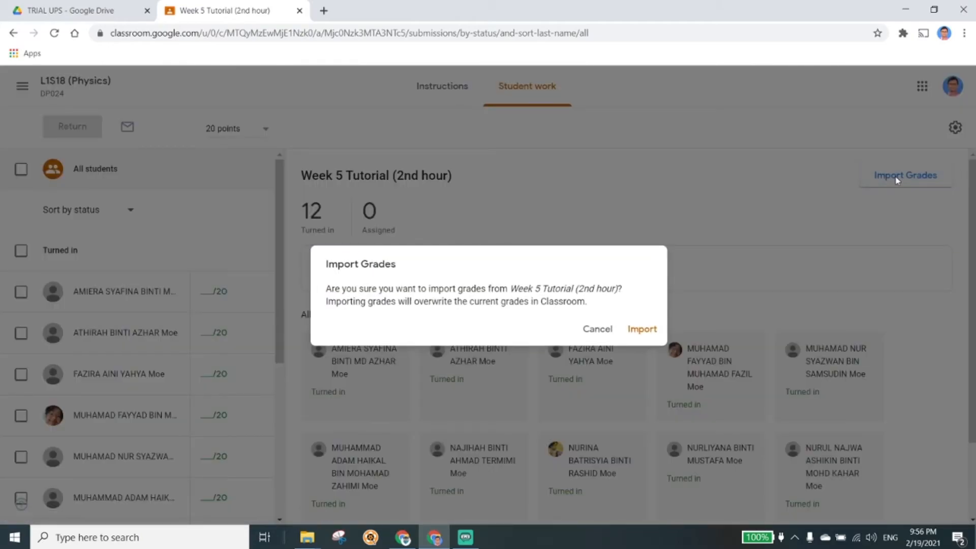
pyautogui.click(646, 333)
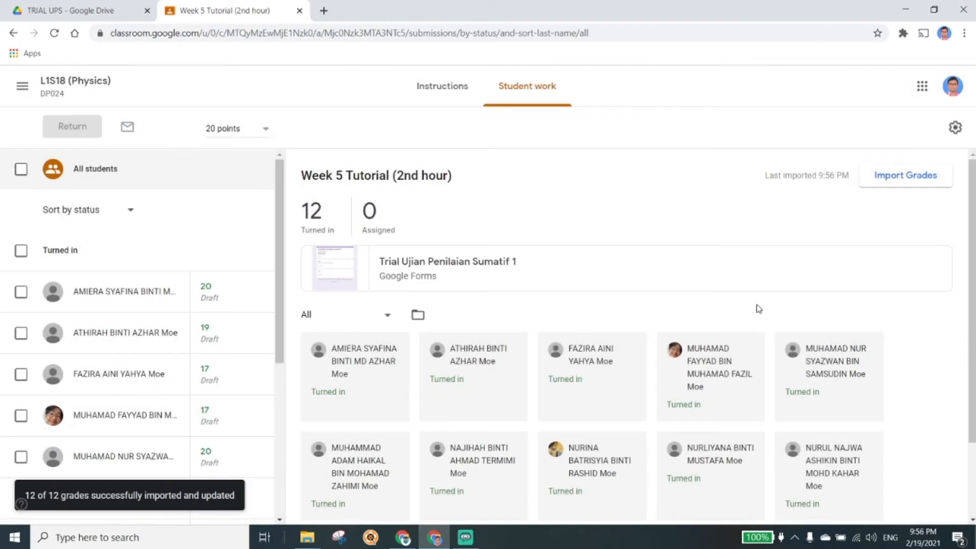
pyautogui.scroll(-5, 88, 302)
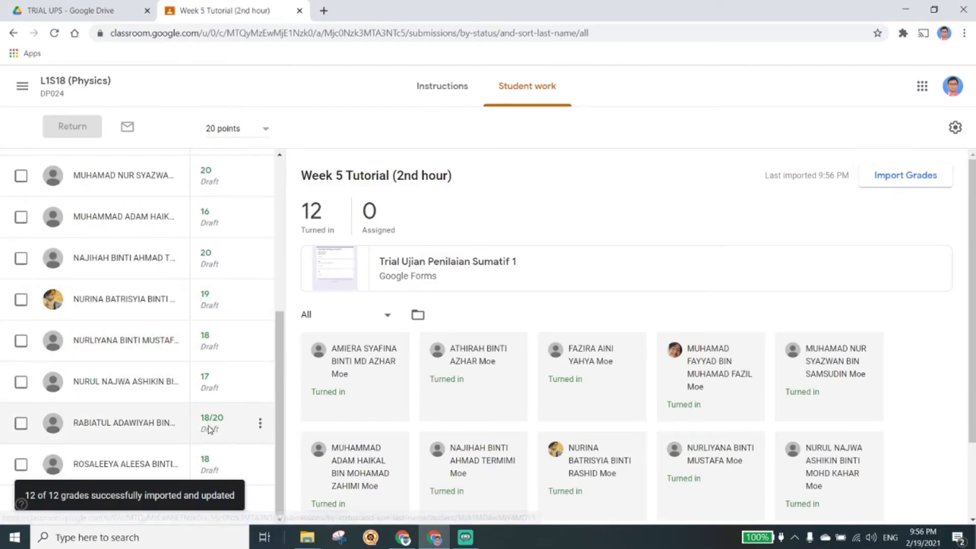
pyautogui.scroll(5, 209, 417)
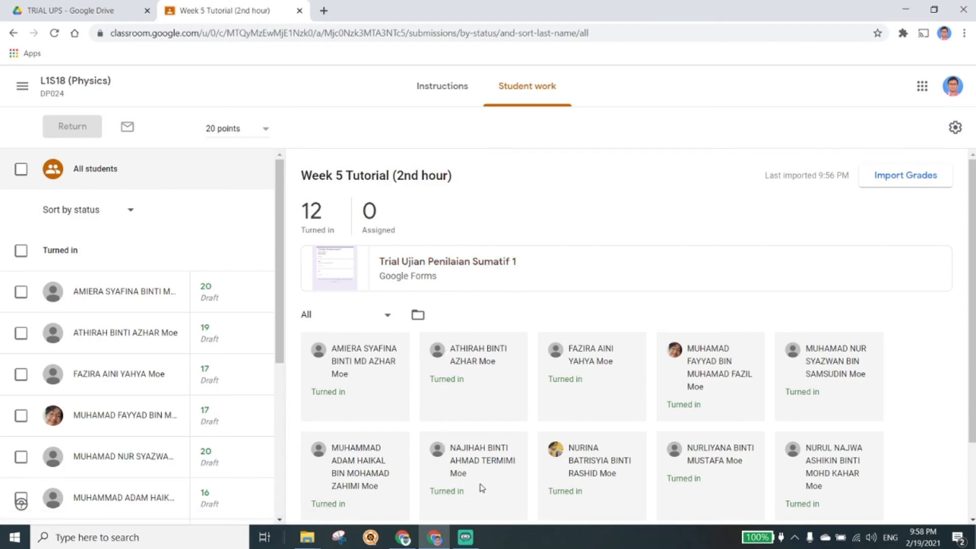
pyautogui.moveTo(469, 537)
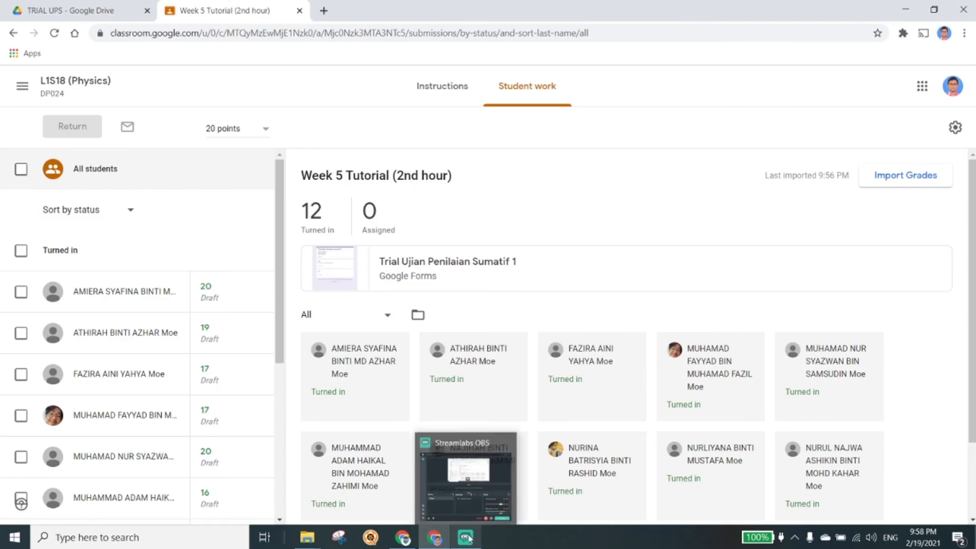